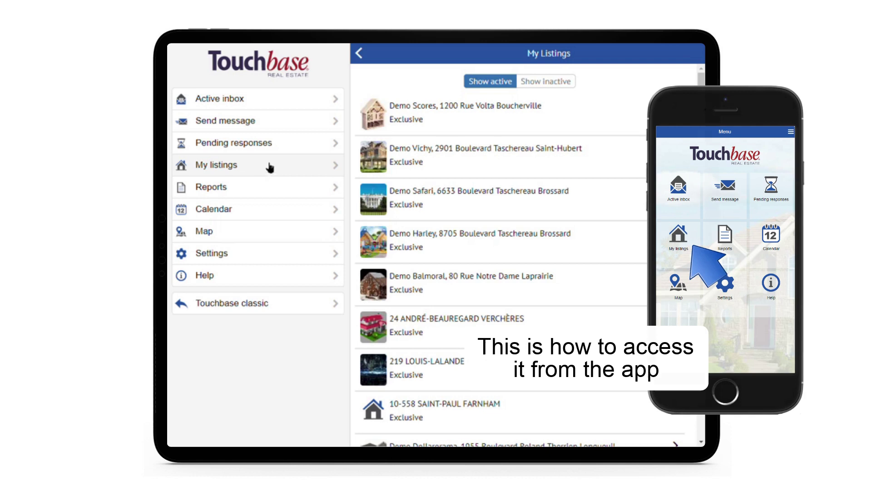
Step: Select the Demo Scores, 1200 Rue Volta Boucherville listing from My listings
click(500, 113)
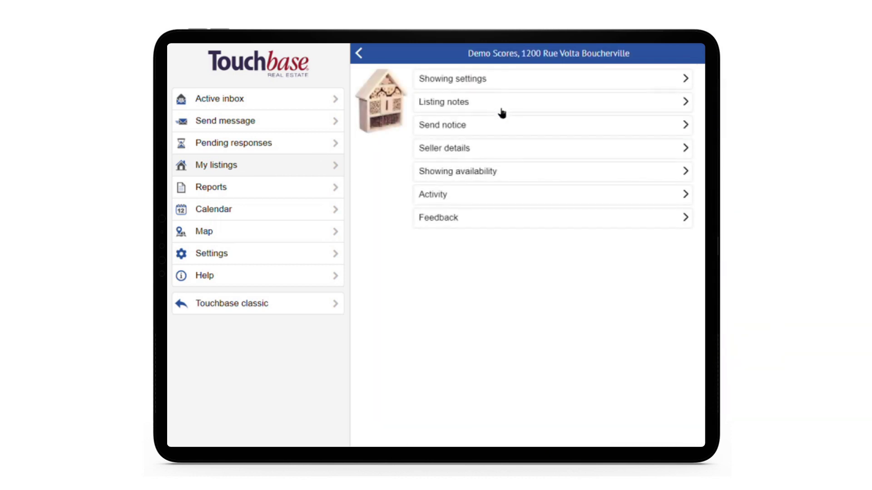
Step: Show the listing's availability calendar and step through neighbouring weeks up to May 1–7
click(530, 175)
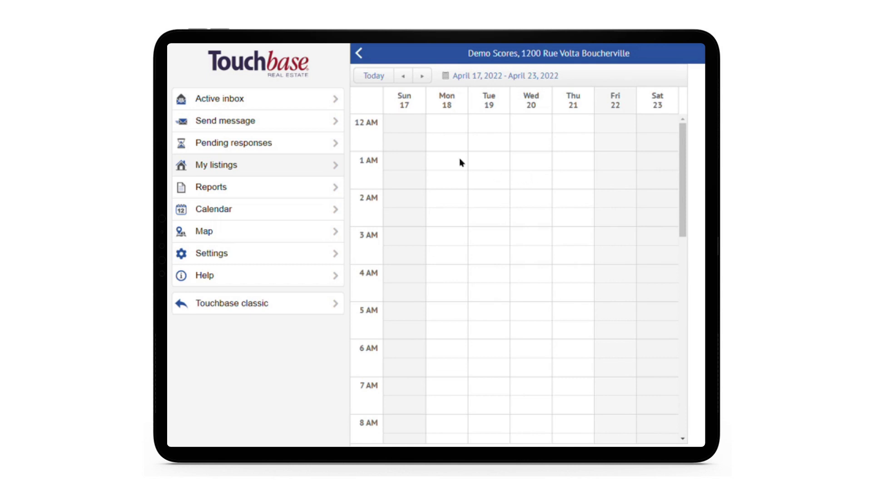
click(421, 77)
click(422, 78)
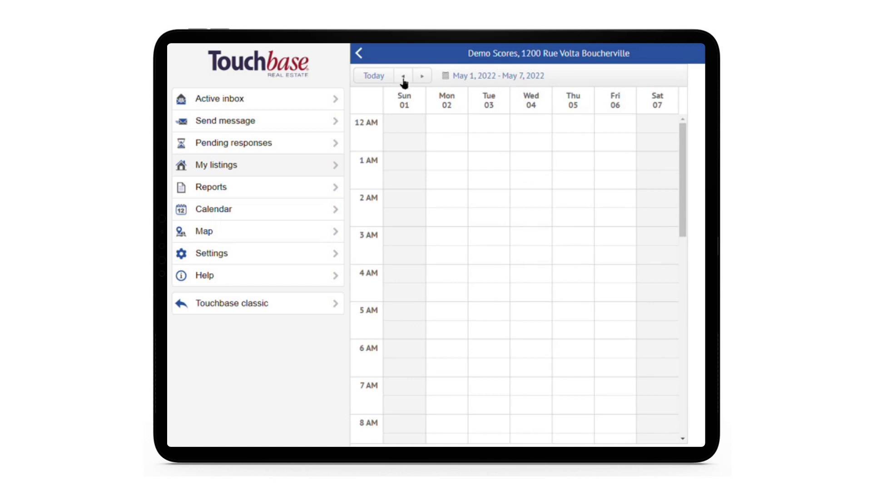
click(404, 78)
click(422, 78)
Step: Jump to the week of May 15–21, 2022 via the date picker, then return to the current week
click(491, 80)
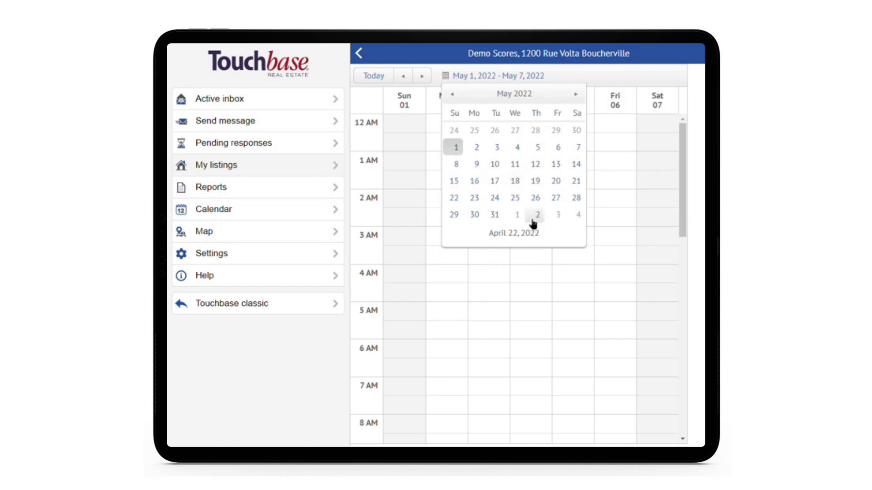
click(516, 182)
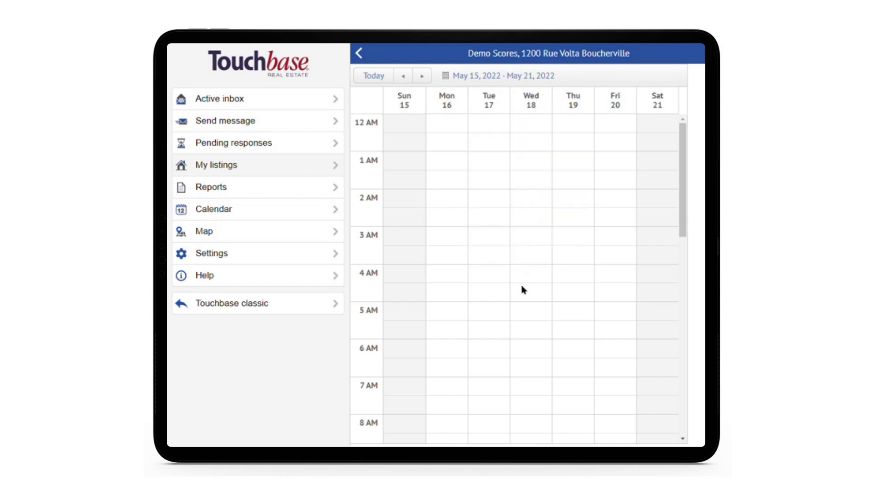
click(372, 77)
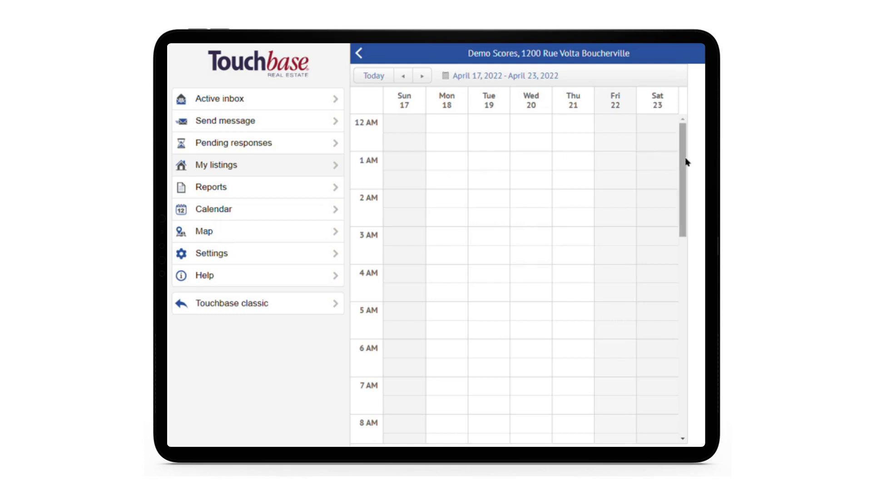
mouse_move(684, 162)
mouse_down()
mouse_move(683, 342)
mouse_move(672, 375)
mouse_move(679, 236)
mouse_move(671, 141)
mouse_up()
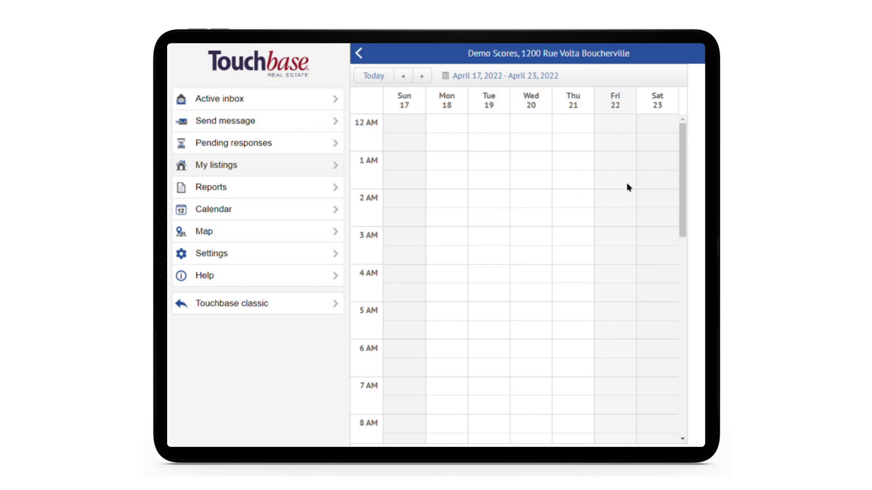
mouse_move(681, 172)
mouse_down()
mouse_move(689, 245)
mouse_move(677, 310)
mouse_up()
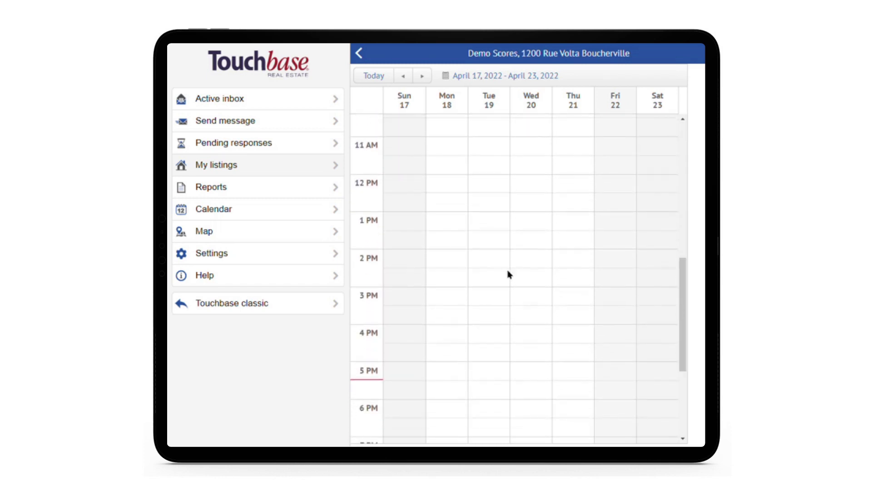
Step: Create a Pre-approved slot Saturday April 23, 12:00 PM to 5:00 PM, repeat Never, and save it
click(658, 187)
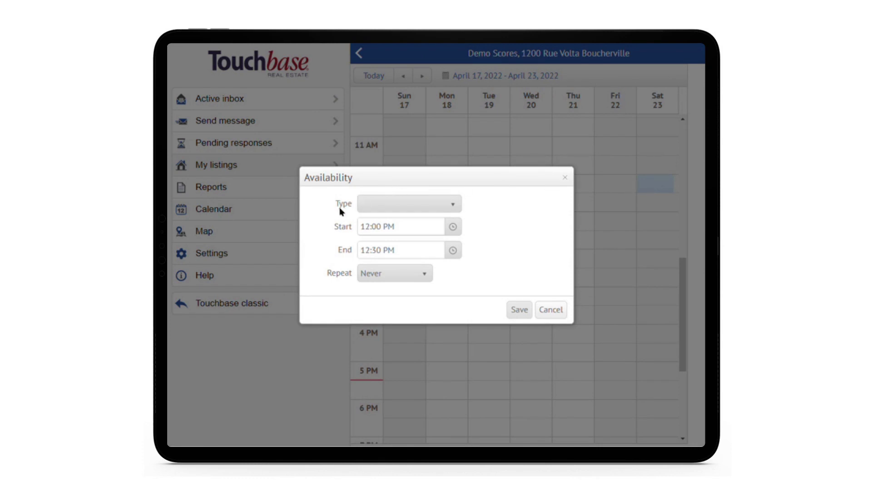
click(430, 206)
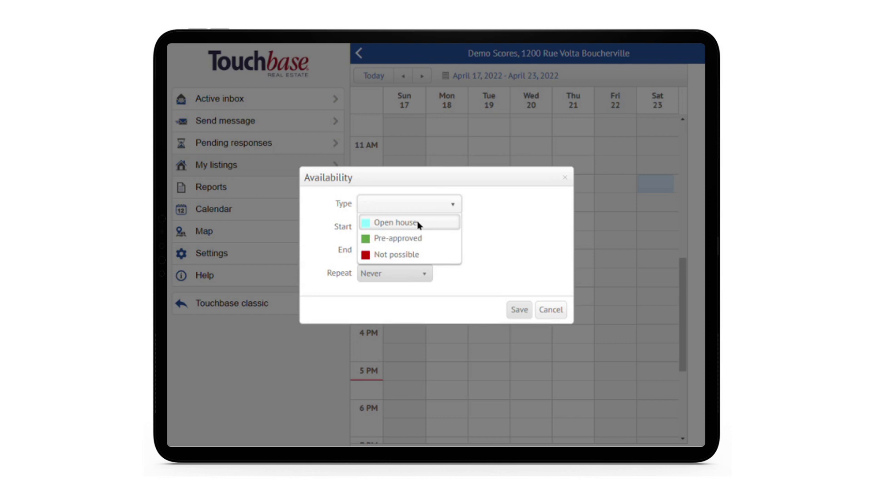
click(390, 241)
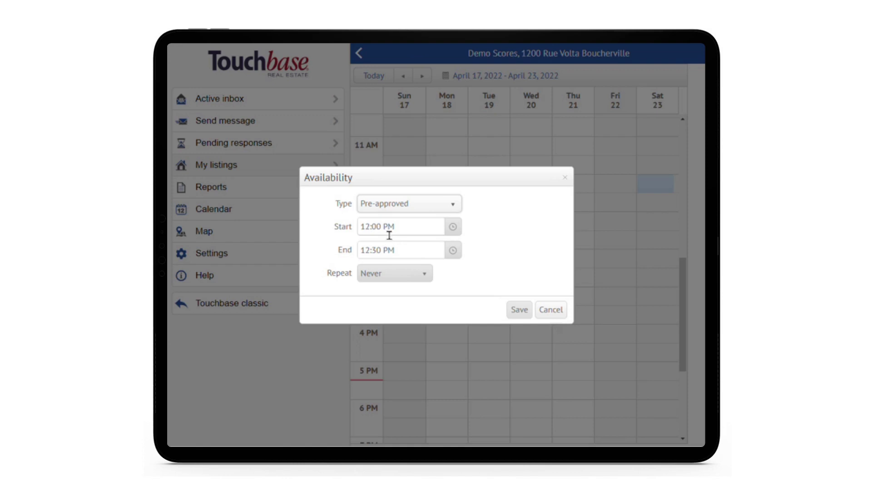
click(452, 252)
drag(457, 293, 456, 332)
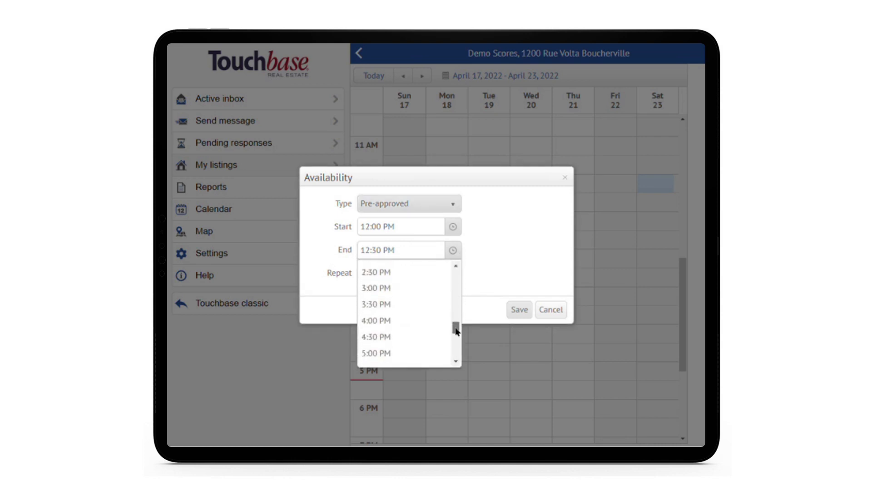
click(380, 349)
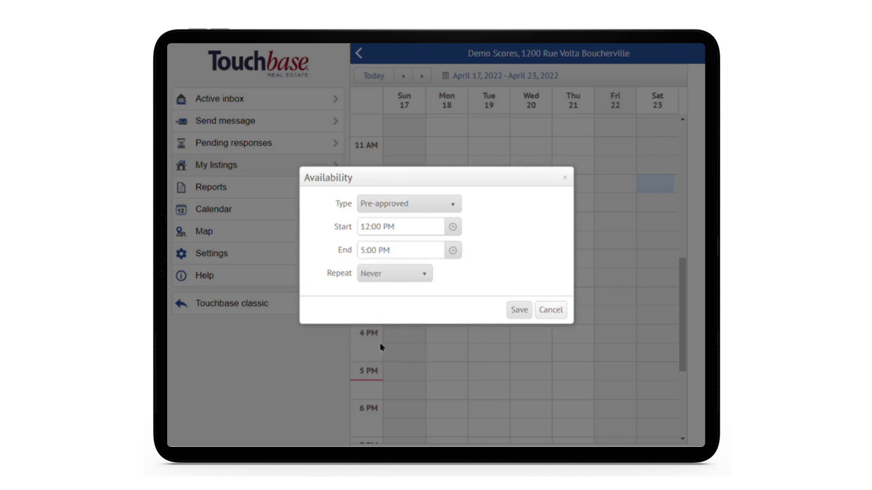
click(397, 279)
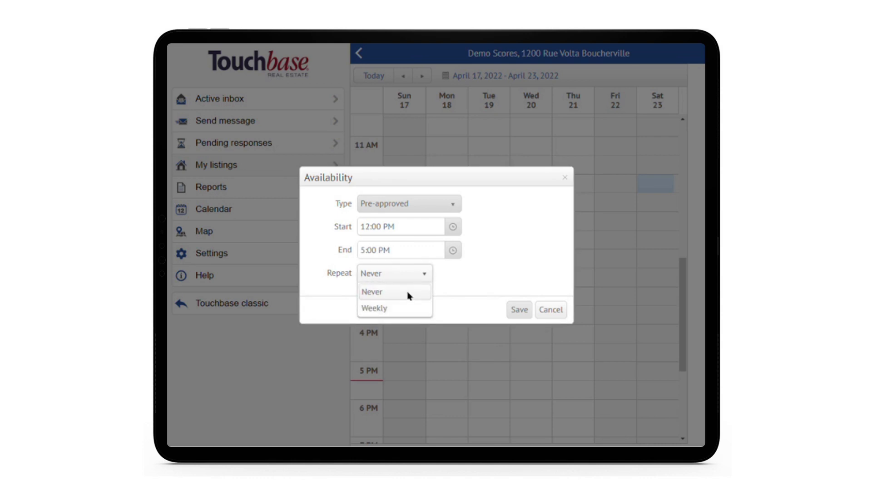
click(408, 296)
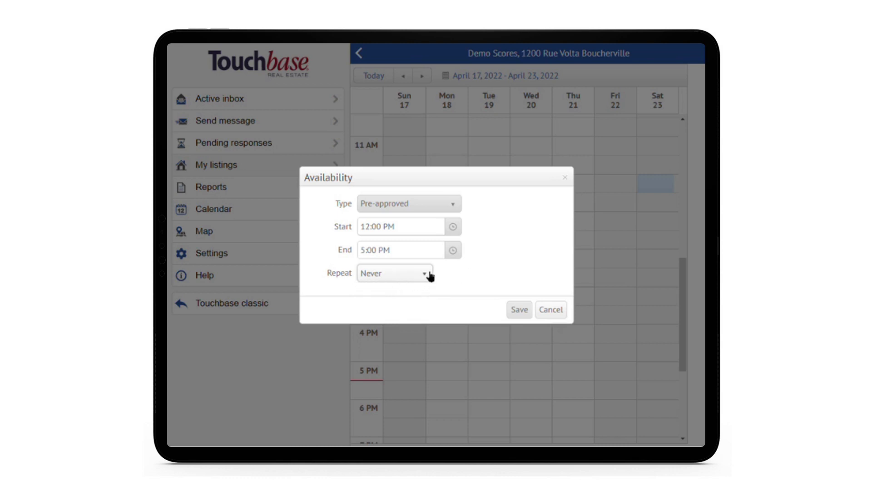
click(519, 312)
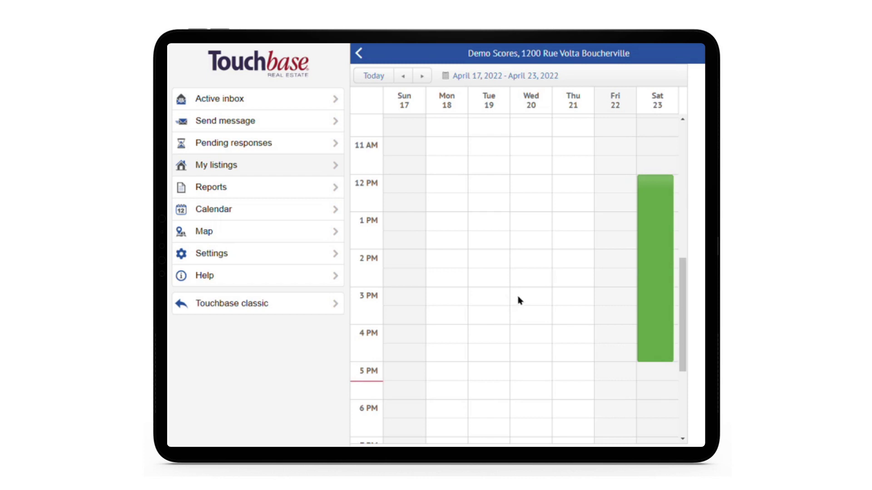
scroll(517, 303, down, 1)
scroll(518, 317, up, 6)
scroll(517, 317, up, 5)
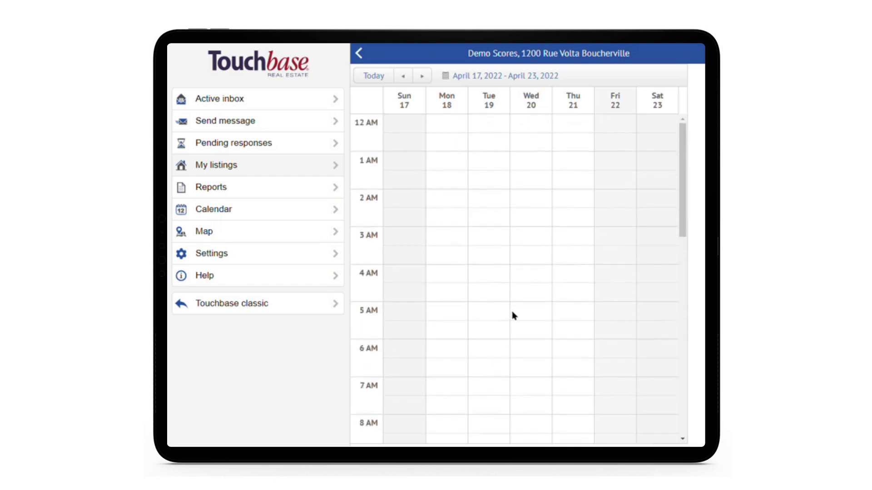
Step: Create a Not possible block Monday 12:00 AM to 11:30 PM, repeating weekly, and save it
double_click(449, 123)
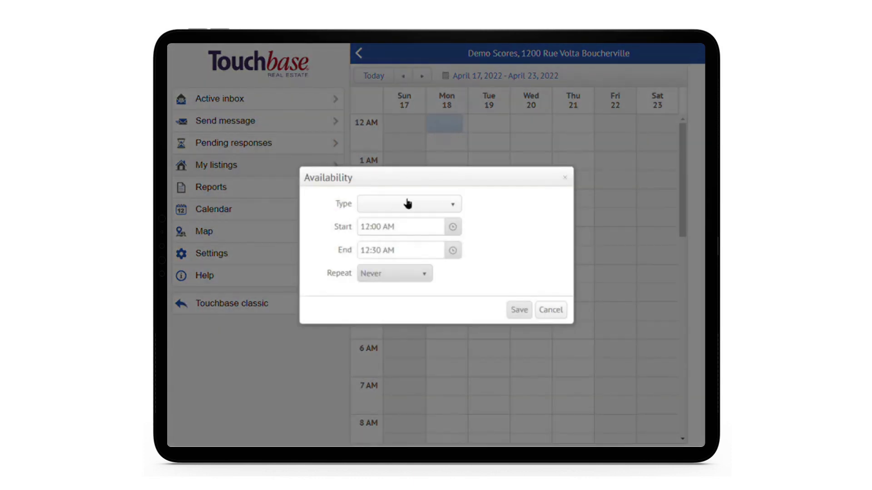
click(407, 205)
click(391, 253)
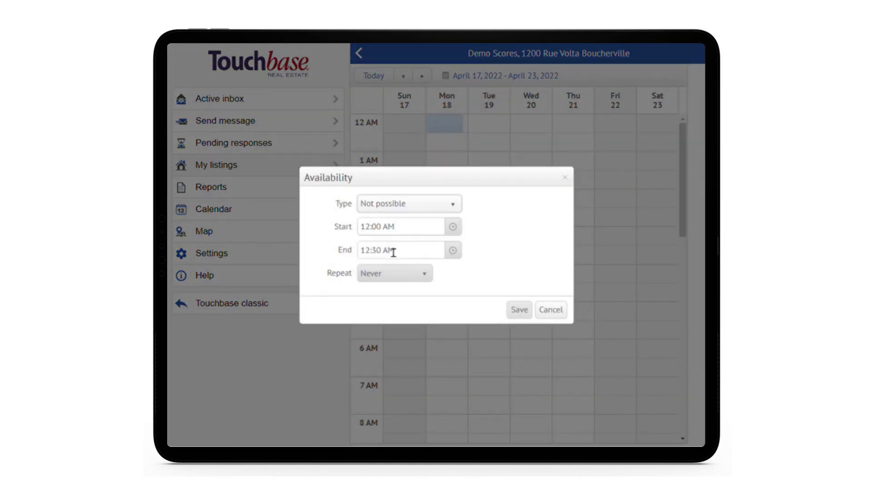
click(453, 251)
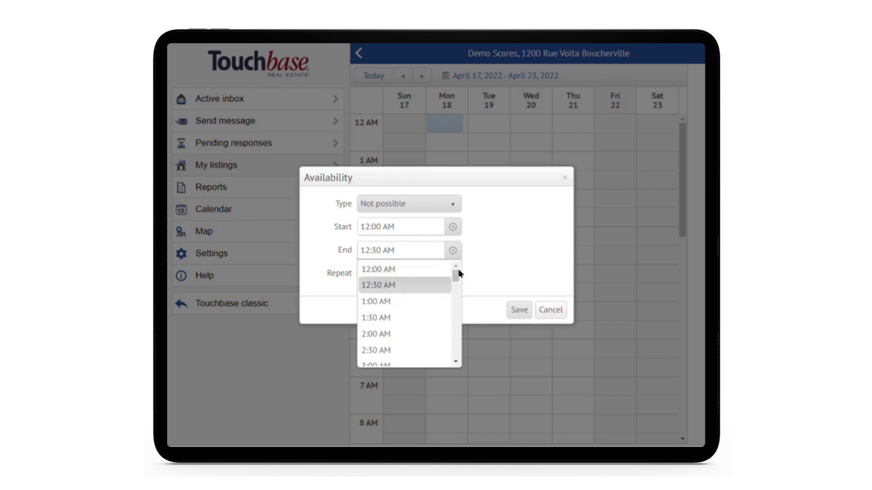
drag(456, 273, 456, 355)
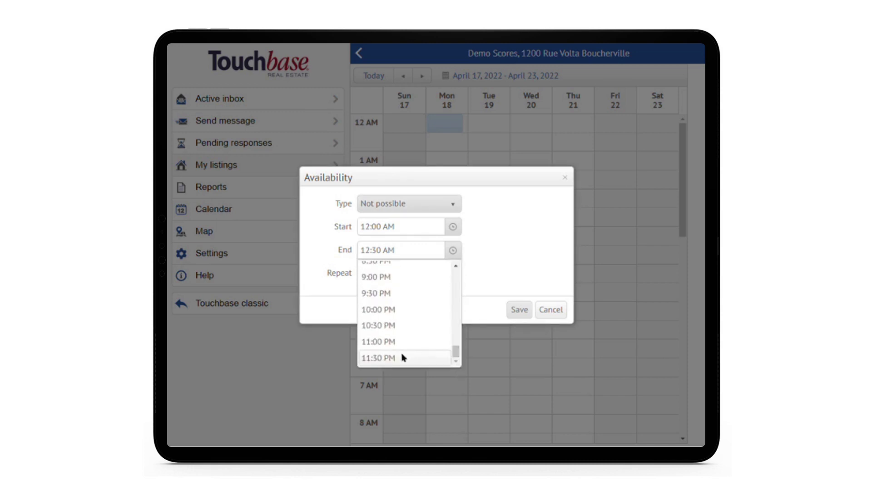
click(372, 360)
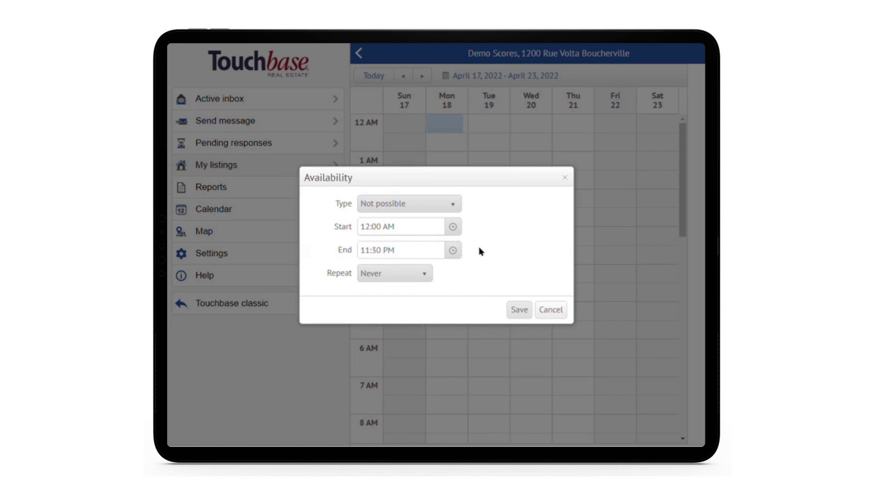
click(401, 276)
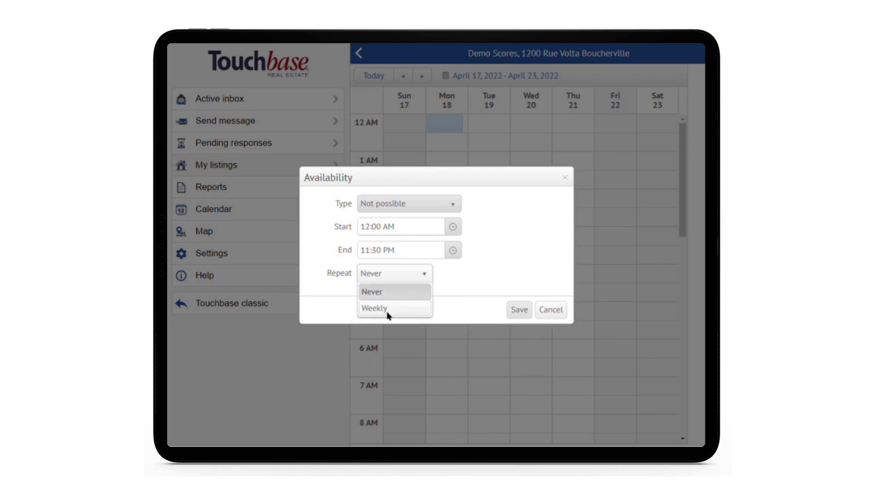
click(387, 309)
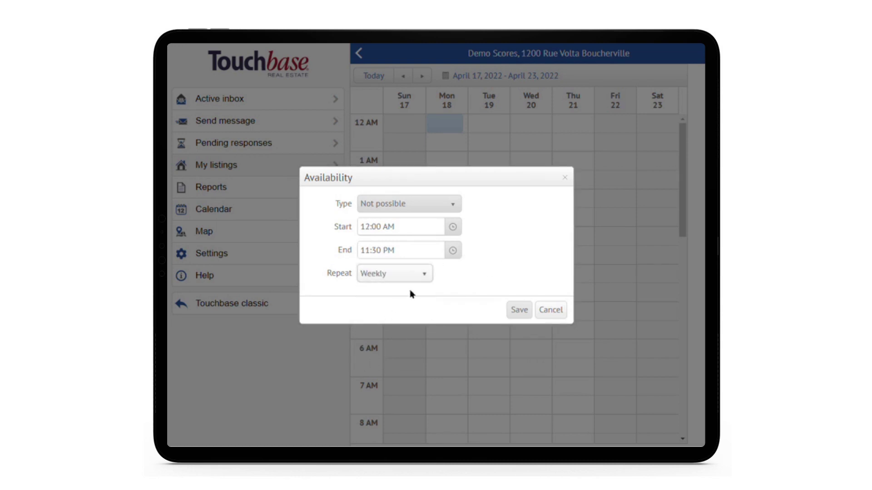
click(519, 310)
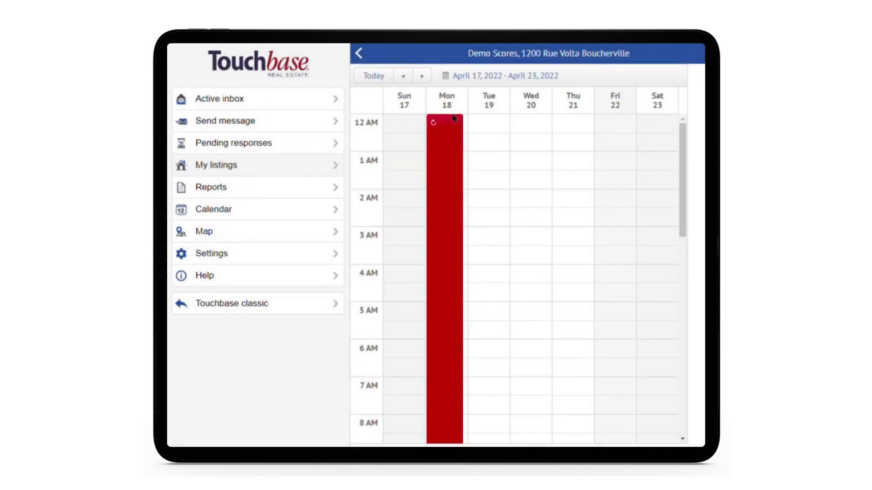
scroll(508, 191, down, 10)
scroll(508, 191, down, 2)
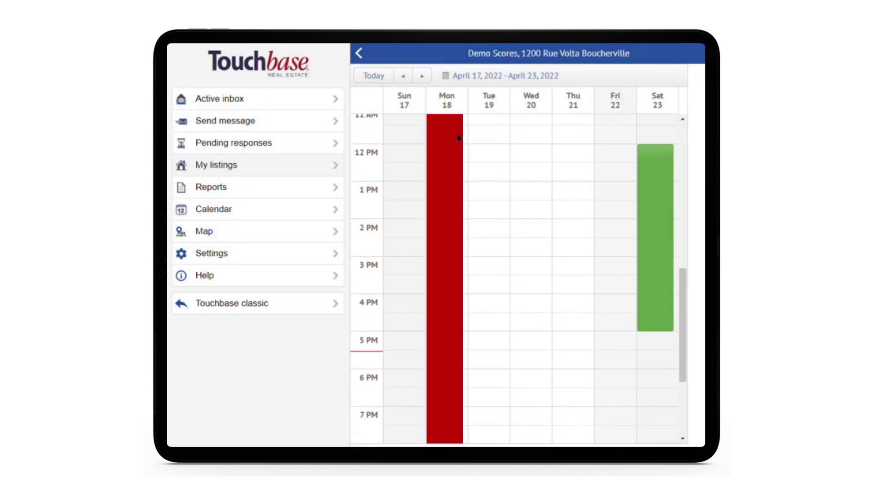
click(421, 77)
mouse_move(445, 204)
scroll(462, 166, down, 5)
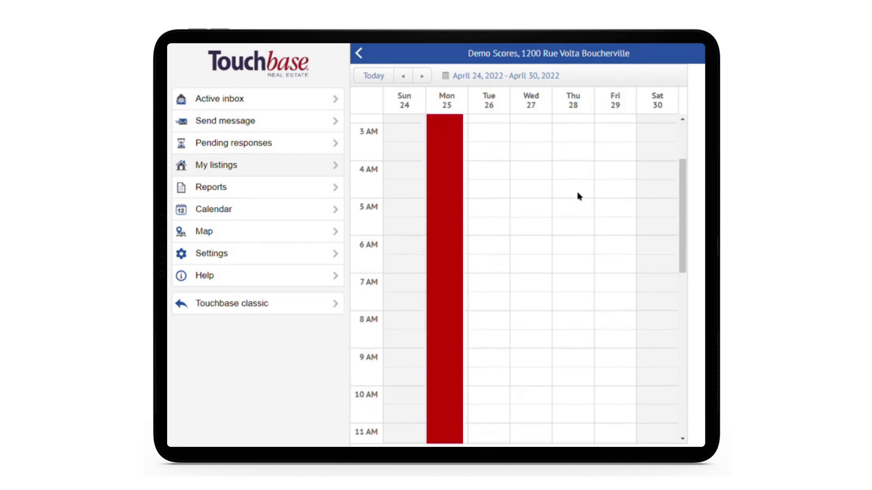
scroll(577, 197, down, 5)
scroll(599, 227, down, 6)
scroll(661, 255, down, 1)
scroll(656, 263, up, 8)
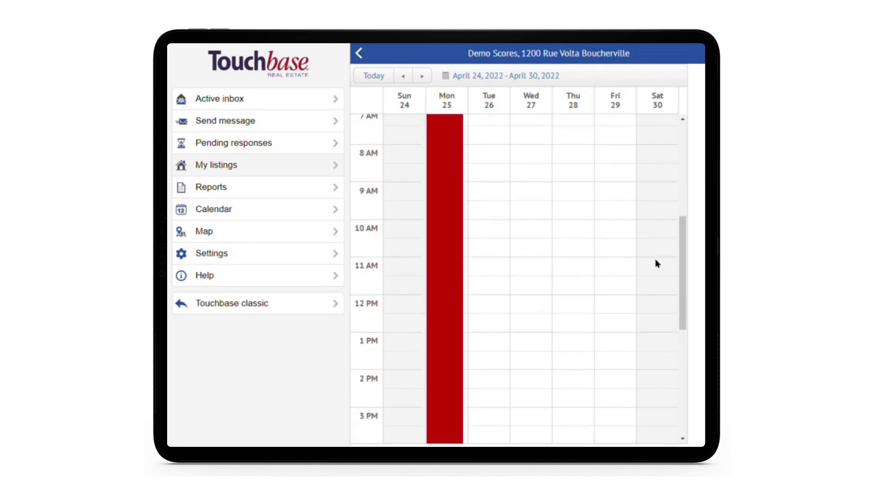
scroll(656, 263, up, 3)
scroll(656, 264, down, 6)
scroll(658, 263, down, 1)
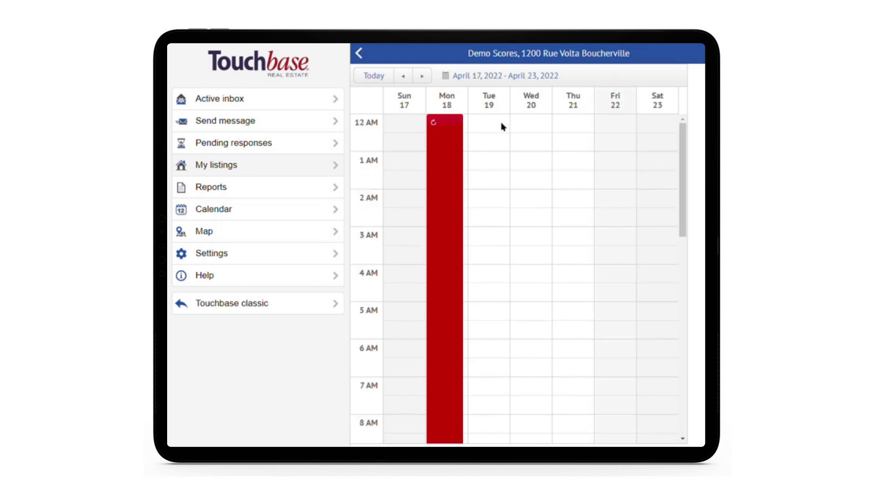
scroll(582, 188, down, 1)
scroll(582, 188, down, 4)
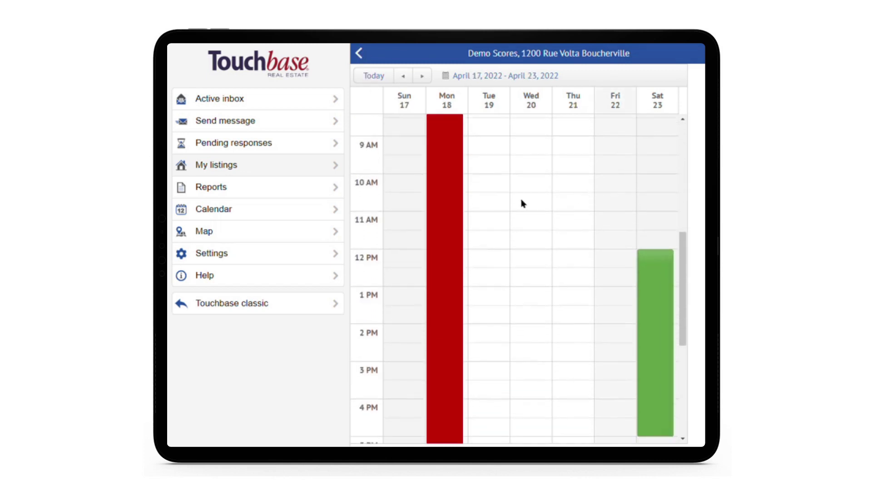
scroll(491, 207, down, 1)
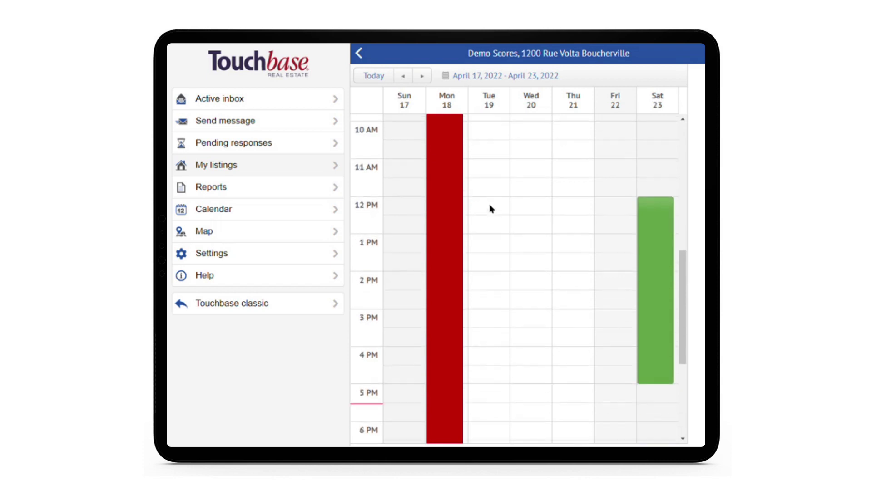
Step: Review the Saturday pre-approved slot's details, then delete it and confirm
click(655, 251)
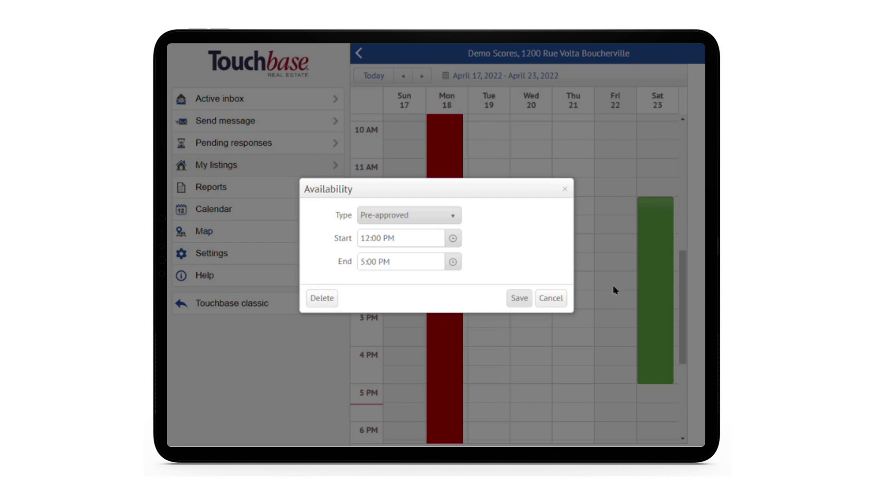
click(550, 298)
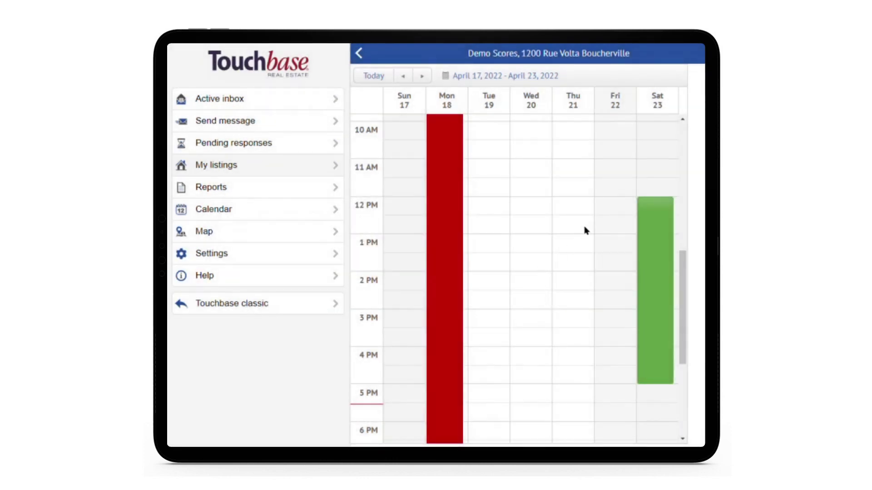
click(667, 208)
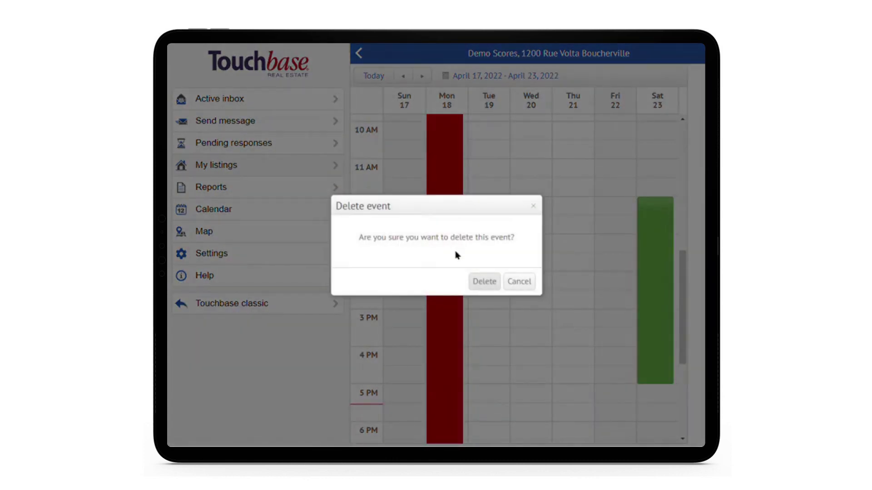
click(482, 287)
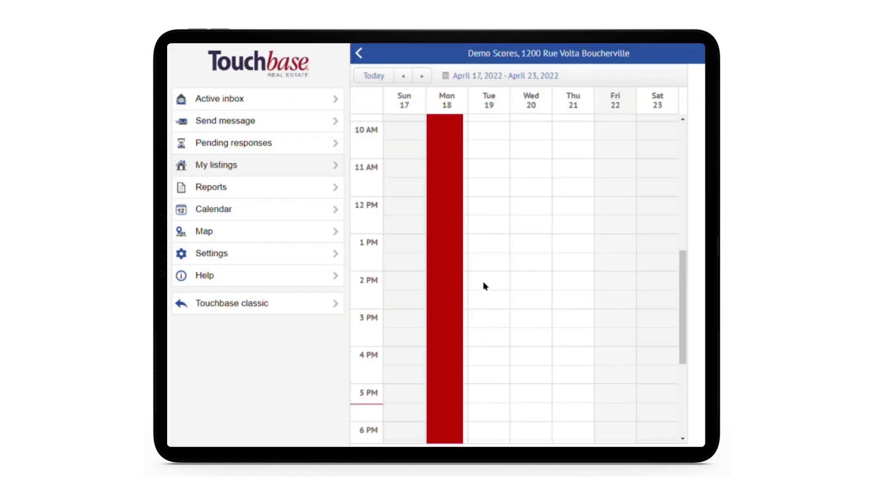
Step: Navigate back from the calendar to the My Listings list
click(358, 56)
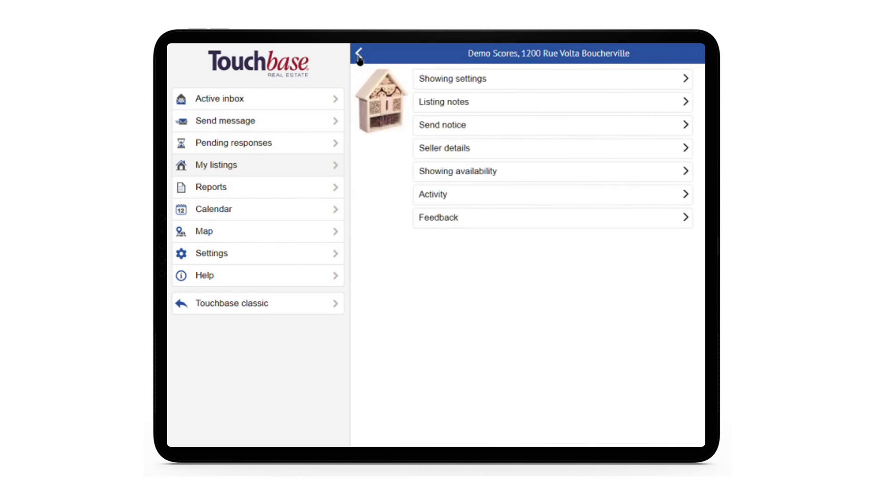
click(358, 56)
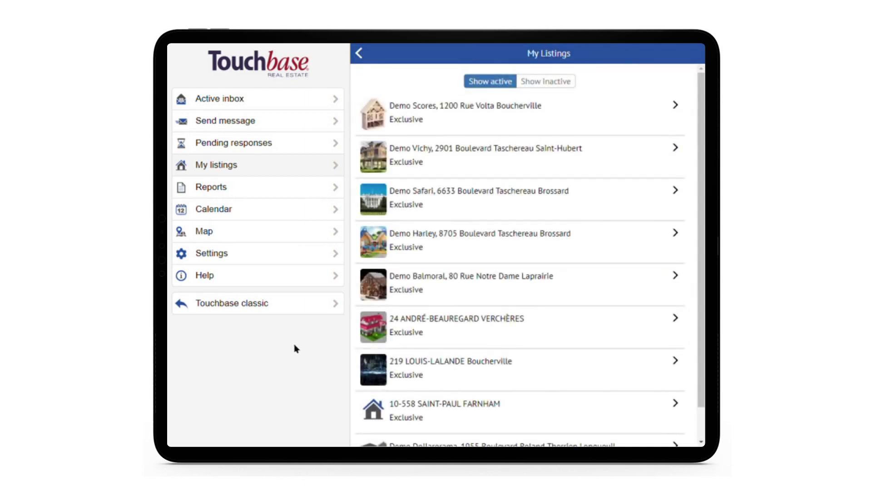